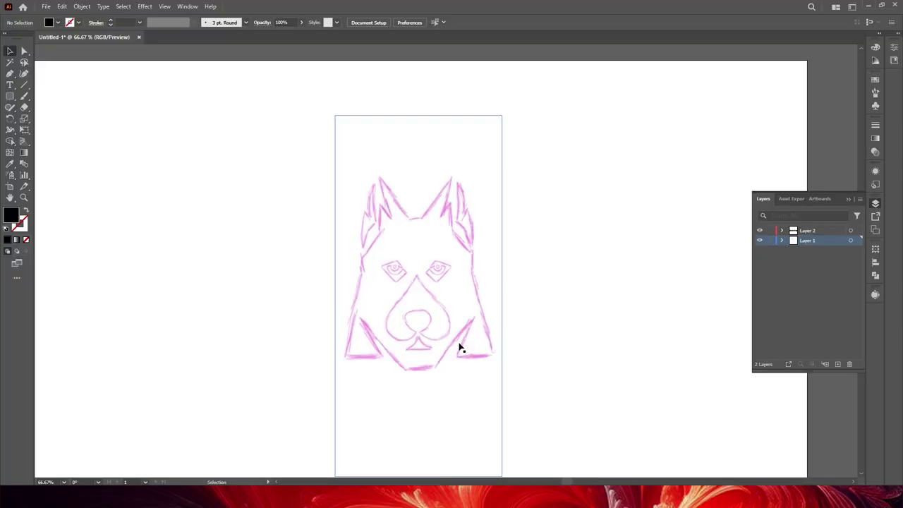
Lower the husky sketch's opacity to about 56% in Transparency.
{"action": "left_click", "coordinate": [459, 347]}
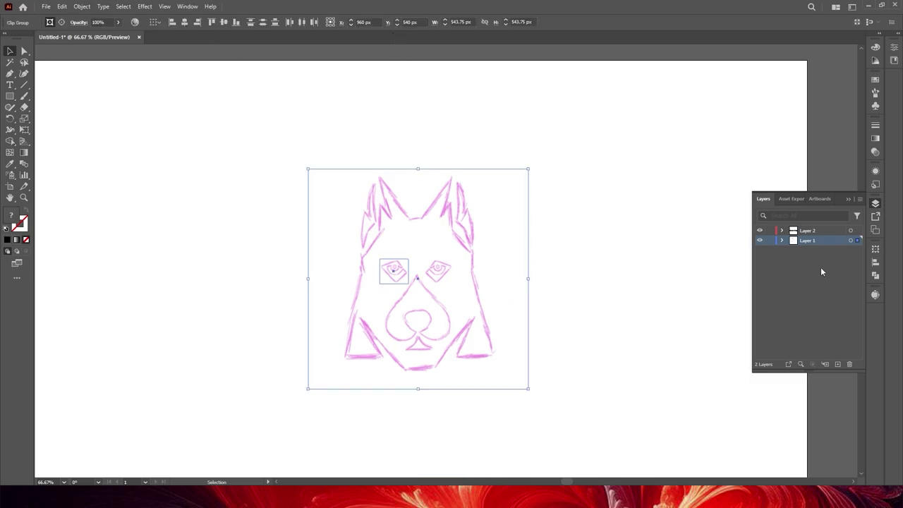
{"action": "left_click", "coordinate": [875, 151]}
{"action": "left_click_drag", "start_coordinate": [852, 134], "coordinate": [844, 152]}
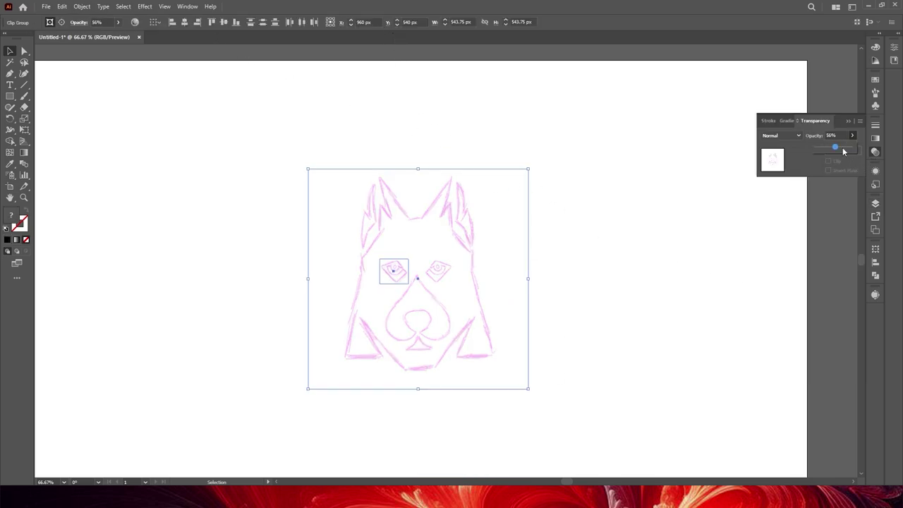
Lock Layer 1 with the sketch and make Layer 2 the active drawing layer.
{"action": "left_click", "coordinate": [679, 219]}
{"action": "left_click", "coordinate": [360, 383]}
{"action": "left_click", "coordinate": [875, 202]}
{"action": "left_click", "coordinate": [770, 240]}
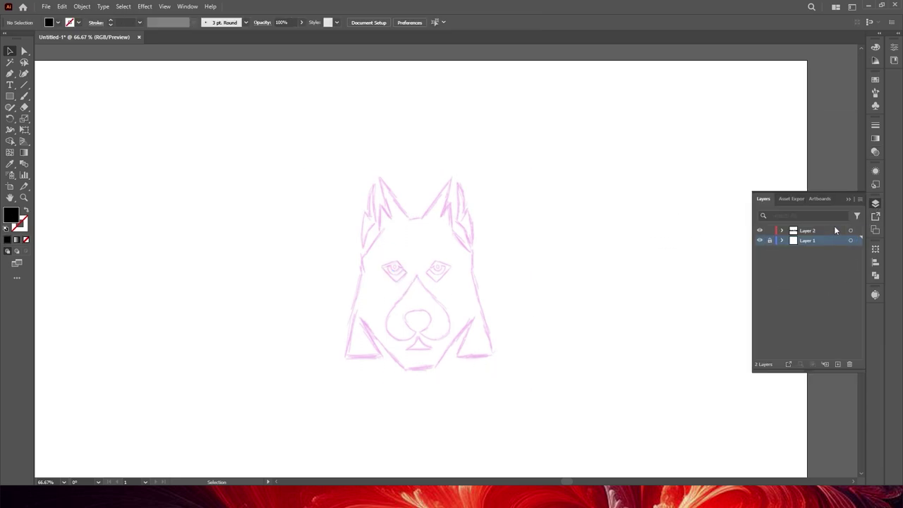
{"action": "left_click", "coordinate": [835, 231]}
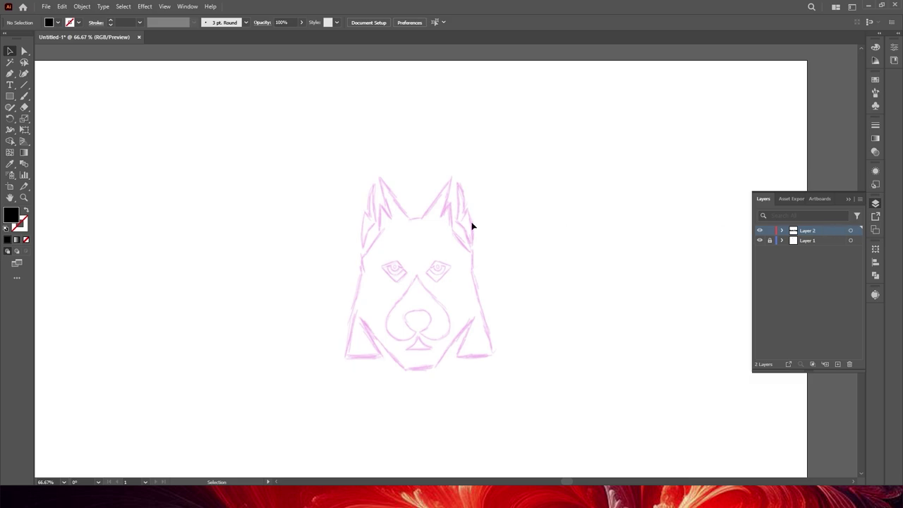
Draw a vertical Pen line down the sketch's centre with a 1 pt black stroke, then zoom to 100%.
{"action": "left_click", "coordinate": [9, 73]}
{"action": "left_click", "coordinate": [417, 250]}
{"action": "left_click", "coordinate": [417, 278]}
{"action": "left_click", "coordinate": [418, 388]}
{"action": "key", "text": "y"}
{"action": "left_click", "coordinate": [26, 210]}
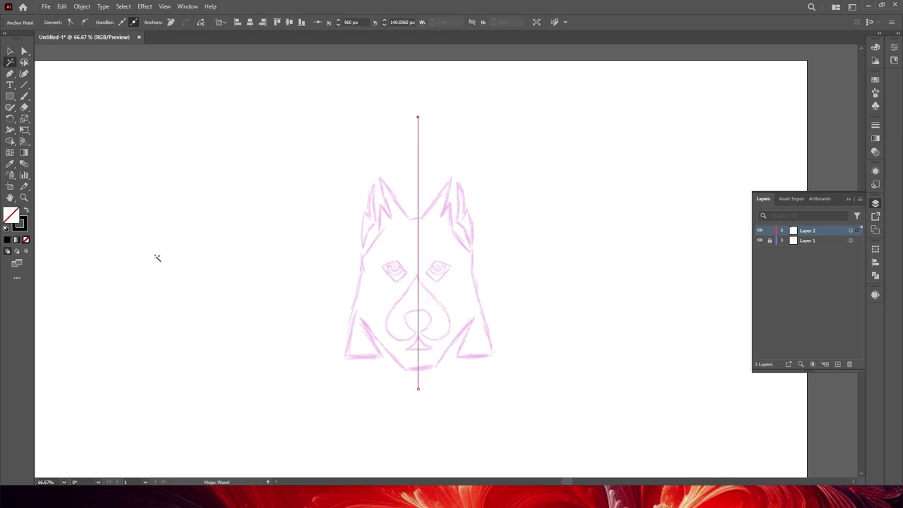
{"action": "left_click", "coordinate": [156, 258]}
{"action": "key", "text": "ctrl+1"}
{"action": "left_click", "coordinate": [10, 51]}
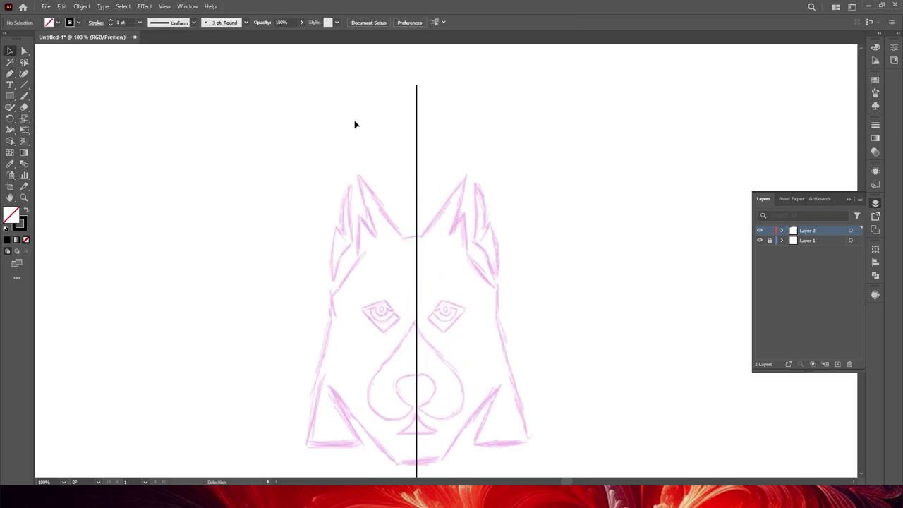
{"action": "scroll", "coordinate": [355, 125], "scroll_direction": "down", "scroll_amount": 2}
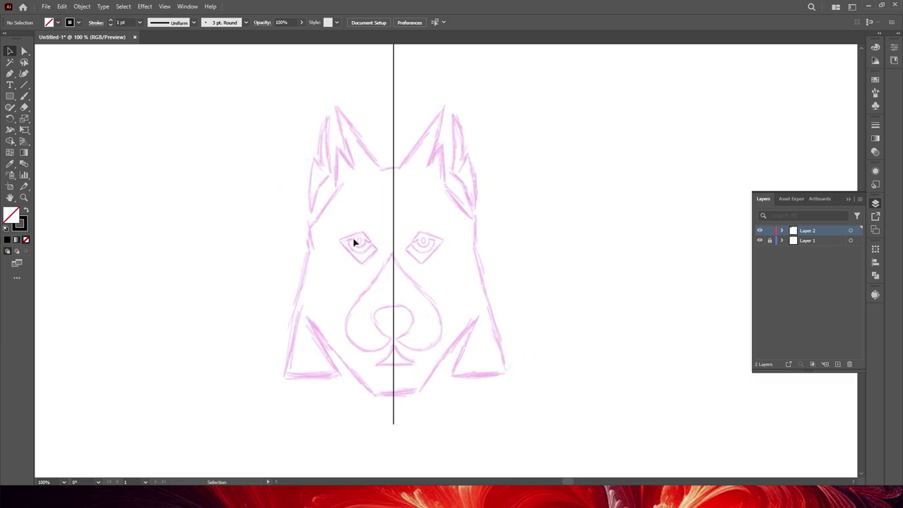
Trace the right jaw, cheek and zigzag ear outline with the Pen tool back to the centre line.
{"action": "key", "text": "p"}
{"action": "scroll", "coordinate": [429, 448], "scroll_direction": "up", "scroll_amount": 2}
{"action": "left_click", "coordinate": [428, 395]}
{"action": "left_click", "coordinate": [508, 276]}
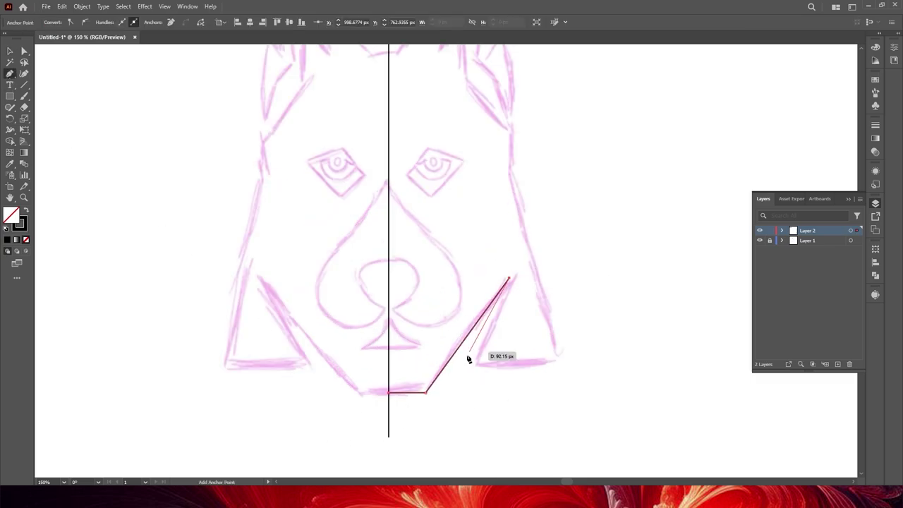
{"action": "scroll", "coordinate": [468, 359], "scroll_direction": "down", "scroll_amount": 2}
{"action": "scroll", "coordinate": [663, 395], "scroll_direction": "up", "scroll_amount": 2}
{"action": "left_click", "coordinate": [641, 278]}
{"action": "scroll", "coordinate": [599, 234], "scroll_direction": "up", "scroll_amount": 2}
{"action": "left_click", "coordinate": [604, 201]}
{"action": "left_click", "coordinate": [558, 262]}
{"action": "left_click", "coordinate": [605, 85]}
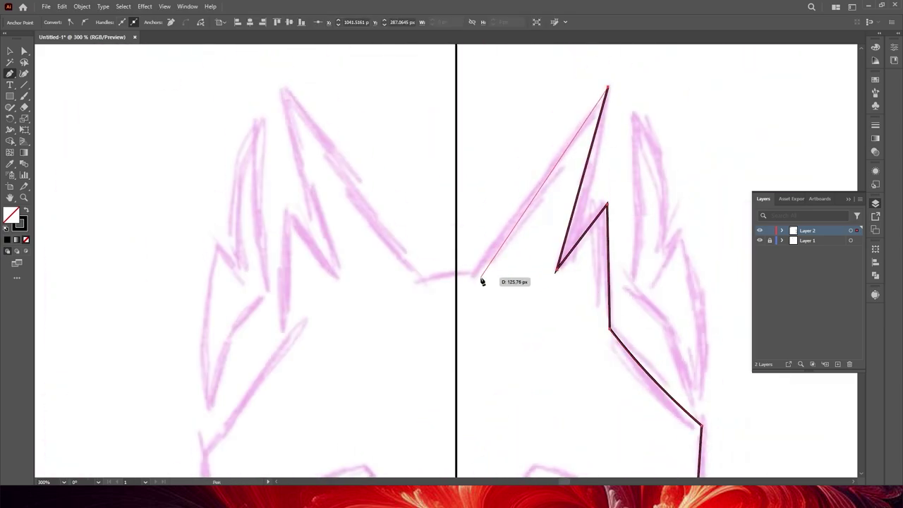
{"action": "left_click", "coordinate": [459, 211]}
Fill the traced outline black, revert to a black stroke, and begin the right eye at its corner.
{"action": "scroll", "coordinate": [492, 440], "scroll_direction": "down", "scroll_amount": 5}
{"action": "scroll", "coordinate": [494, 310], "scroll_direction": "up", "scroll_amount": 2}
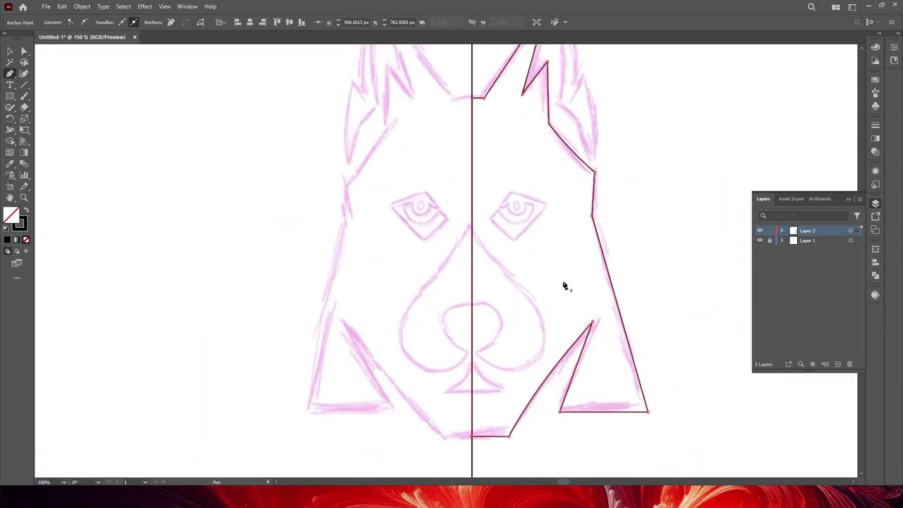
{"action": "scroll", "coordinate": [599, 323], "scroll_direction": "down", "scroll_amount": 2}
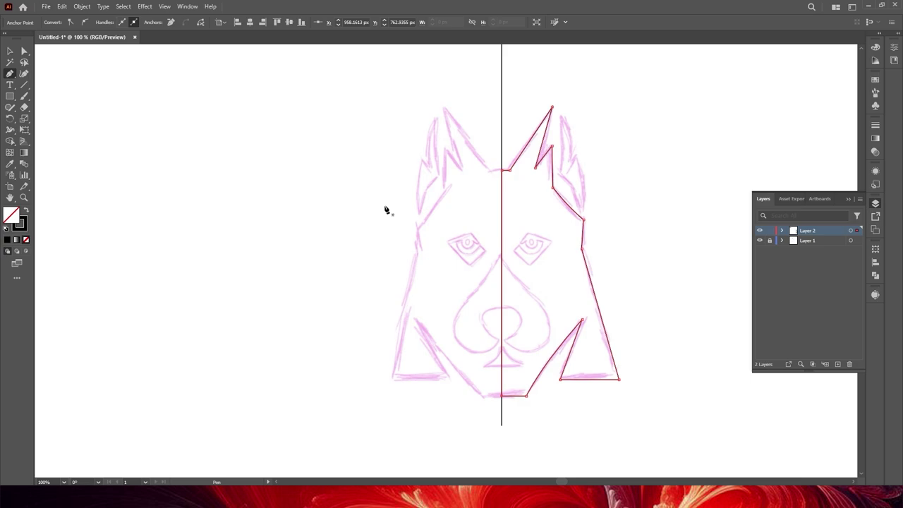
{"action": "key", "text": "shift+x"}
{"action": "left_click", "coordinate": [26, 211]}
{"action": "scroll", "coordinate": [530, 275], "scroll_direction": "up", "scroll_amount": 1}
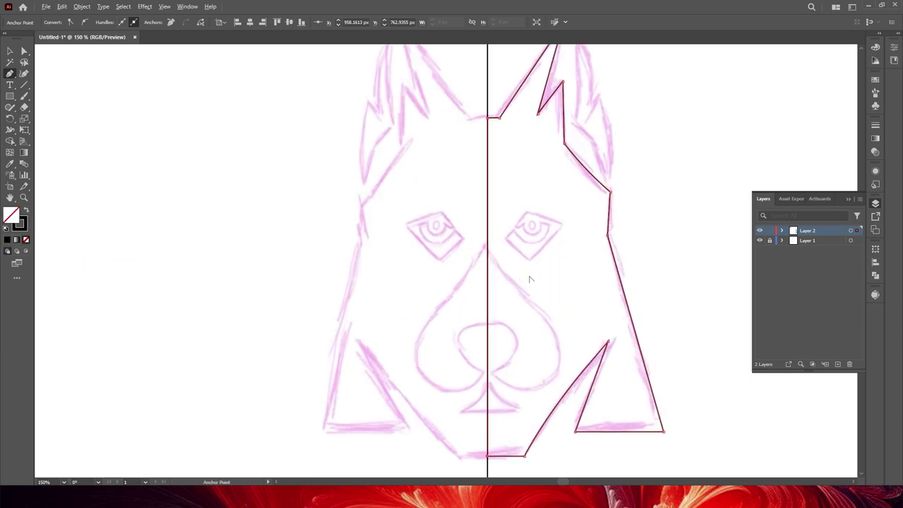
{"action": "scroll", "coordinate": [536, 268], "scroll_direction": "up", "scroll_amount": 1}
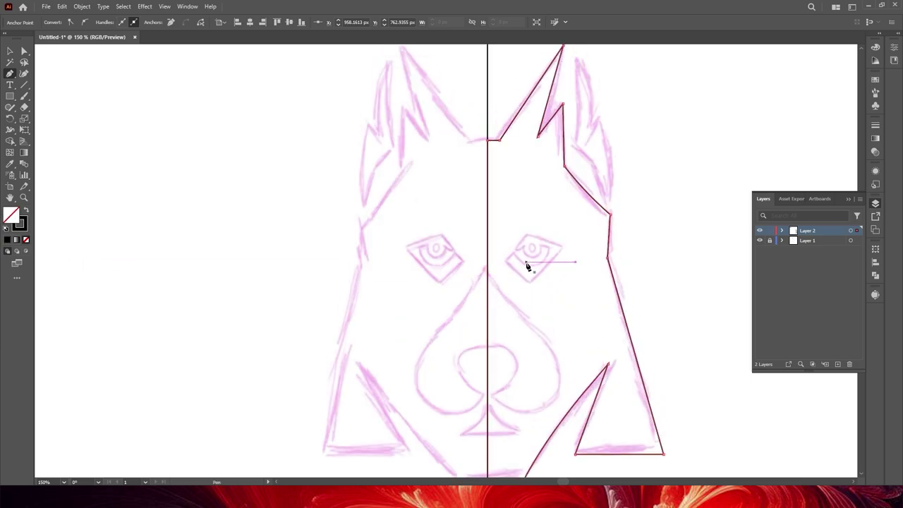
{"action": "scroll", "coordinate": [511, 265], "scroll_direction": "up", "scroll_amount": 3}
{"action": "left_click", "coordinate": [472, 265]}
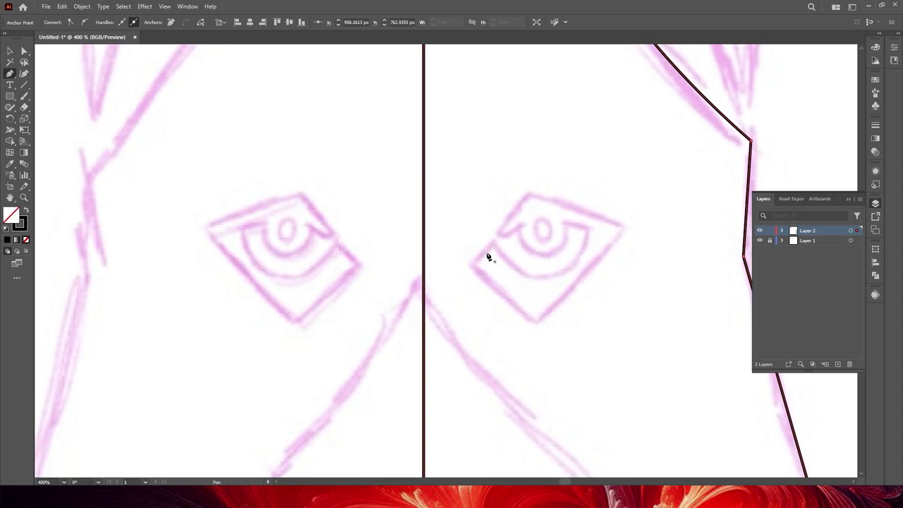
{"action": "scroll", "coordinate": [520, 246], "scroll_direction": "up", "scroll_amount": 2}
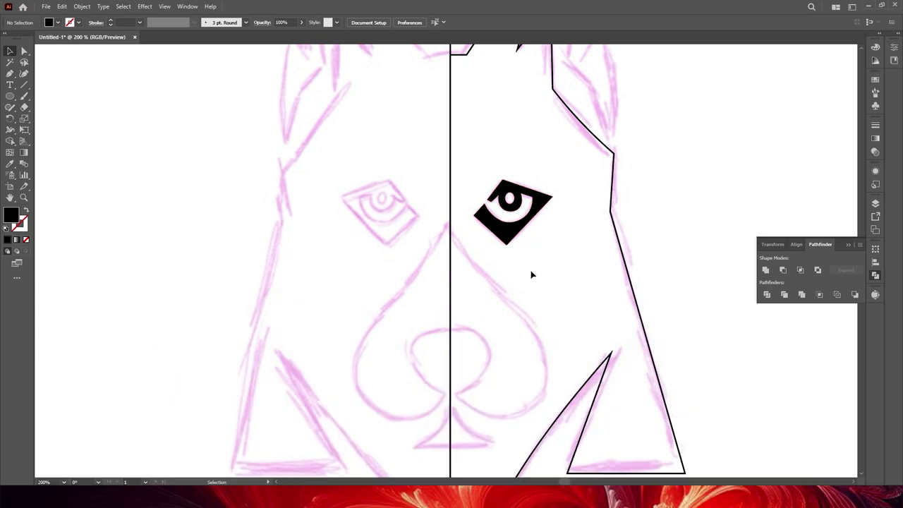
With the Pen tool, trace the curved right half of the spade-shaped muzzle.
{"action": "left_click", "coordinate": [10, 73]}
{"action": "scroll", "coordinate": [424, 374], "scroll_direction": "down", "scroll_amount": 1}
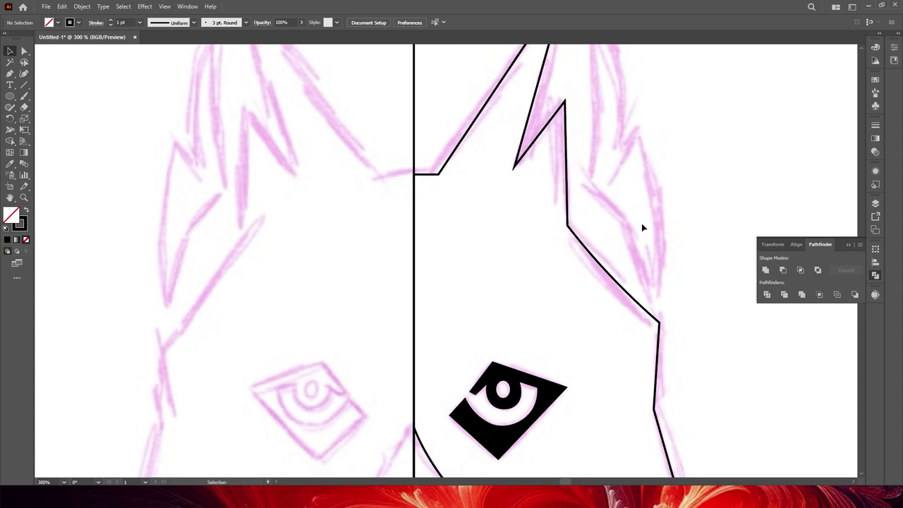
{"action": "scroll", "coordinate": [643, 227], "scroll_direction": "up", "scroll_amount": 2}
{"action": "scroll", "coordinate": [592, 254], "scroll_direction": "down", "scroll_amount": 1, "text": "alt"}
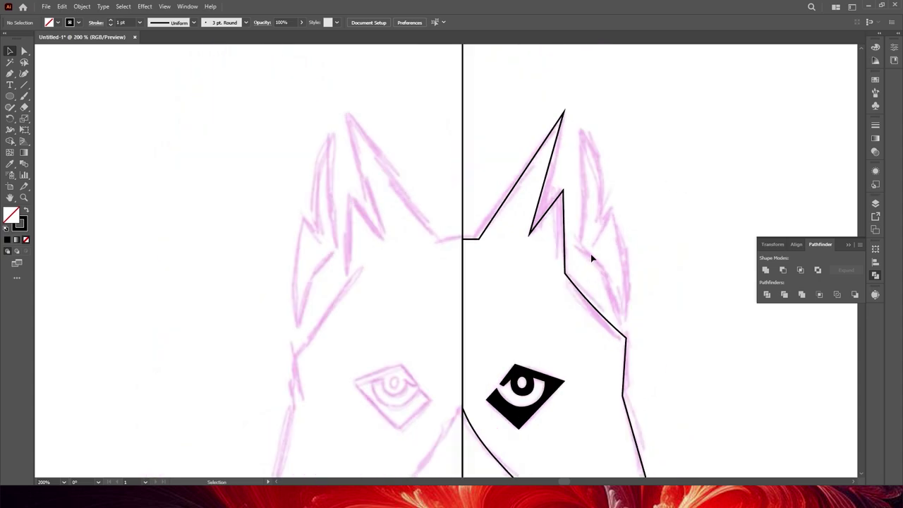
{"action": "scroll", "coordinate": [595, 251], "scroll_direction": "down", "scroll_amount": 2}
{"action": "scroll", "coordinate": [592, 163], "scroll_direction": "up", "scroll_amount": 1, "text": "alt"}
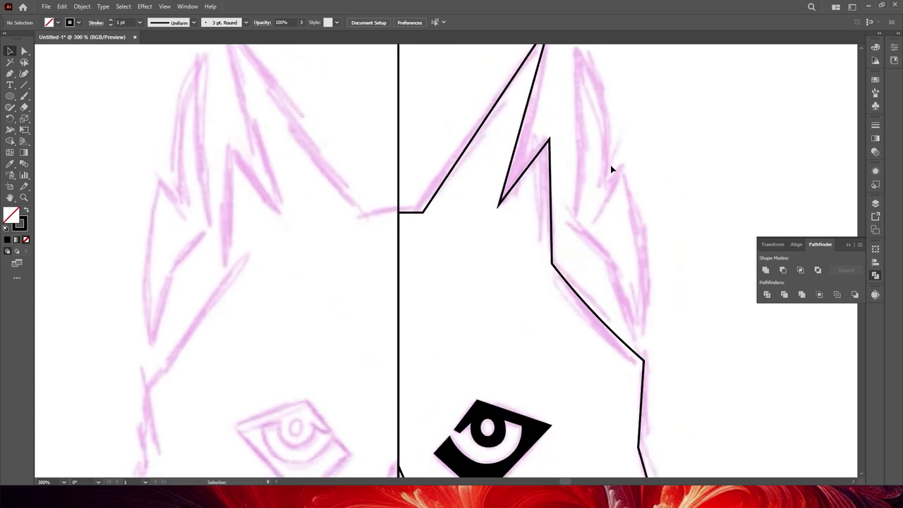
Draw the right ear's inner shape with the Pen tool, closing it on its first anchor.
{"action": "key", "text": "p"}
{"action": "scroll", "coordinate": [613, 212], "scroll_direction": "up", "scroll_amount": 4}
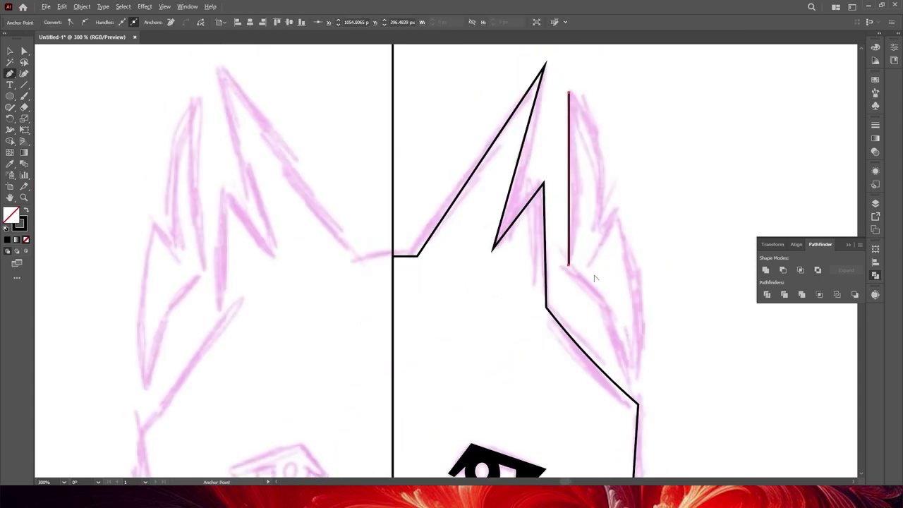
{"action": "left_click", "coordinate": [568, 137]}
{"action": "left_click", "coordinate": [569, 311]}
{"action": "left_click", "coordinate": [604, 346]}
{"action": "left_click", "coordinate": [638, 427]}
{"action": "left_click", "coordinate": [622, 260]}
{"action": "left_click", "coordinate": [568, 138]}
{"action": "key", "text": "v"}
View the whole artboard, marquee-select the right-half line art, then select its outer outline.
{"action": "key", "text": "ctrl+0"}
{"action": "scroll", "coordinate": [496, 162], "scroll_direction": "up", "scroll_amount": 3, "text": "alt"}
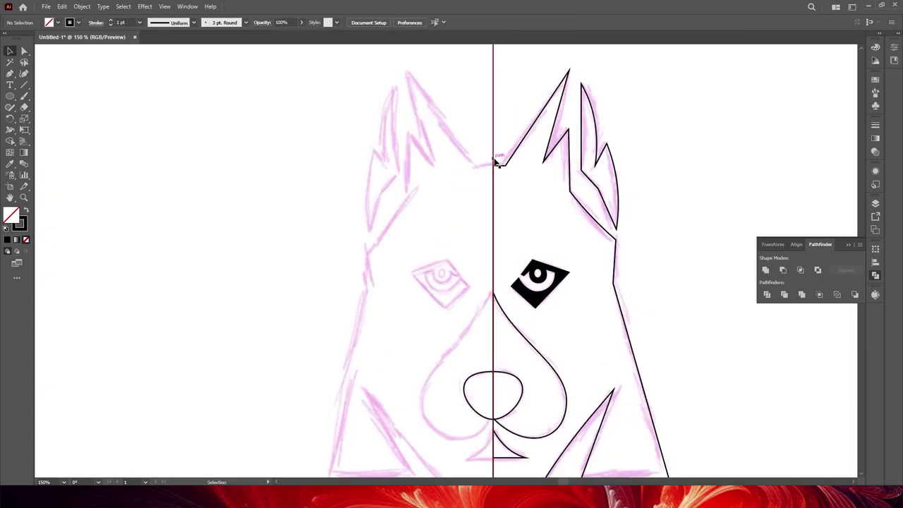
{"action": "left_click", "coordinate": [496, 163]}
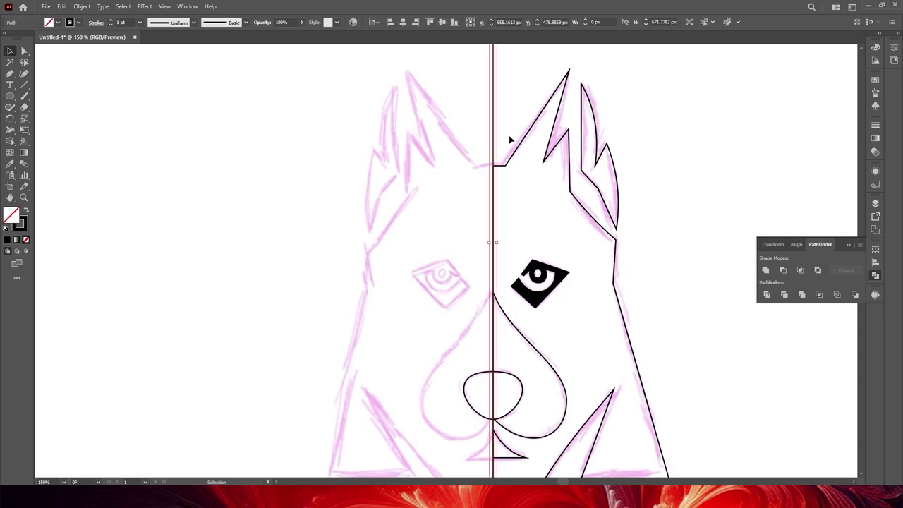
{"action": "left_click", "coordinate": [510, 139]}
{"action": "scroll", "coordinate": [531, 177], "scroll_direction": "down", "scroll_amount": 2}
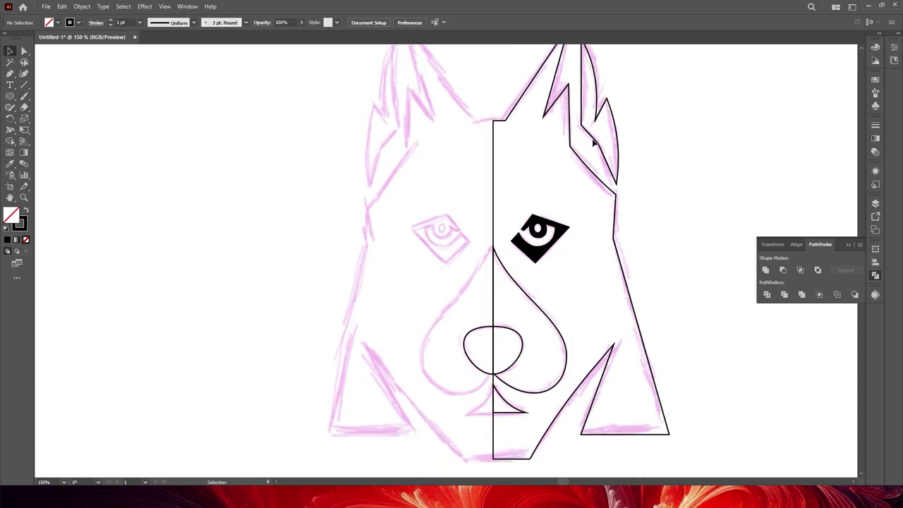
{"action": "left_click_drag", "start_coordinate": [418, 86], "coordinate": [727, 451]}
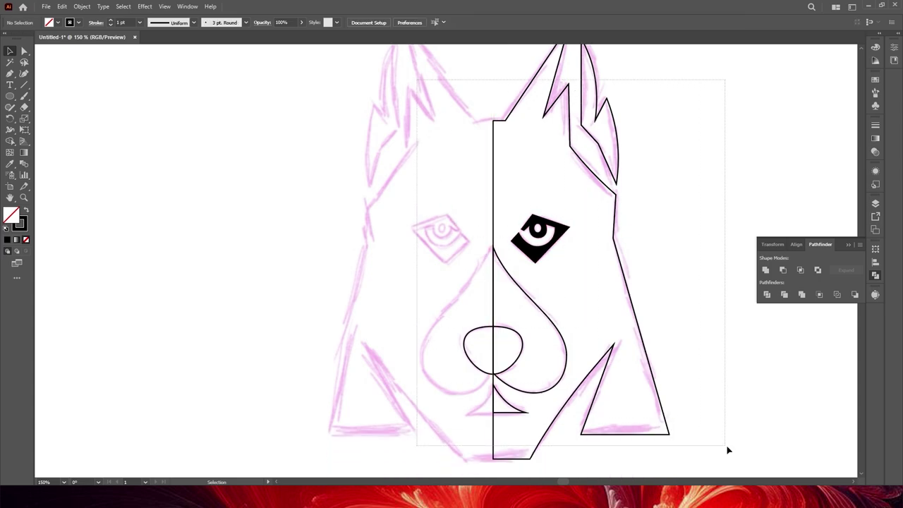
{"action": "left_click", "coordinate": [693, 182]}
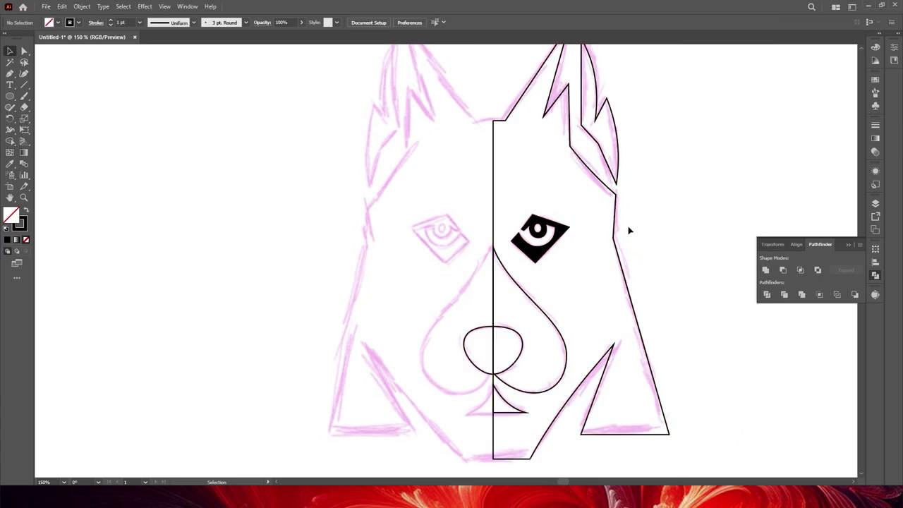
{"action": "left_click", "coordinate": [617, 182]}
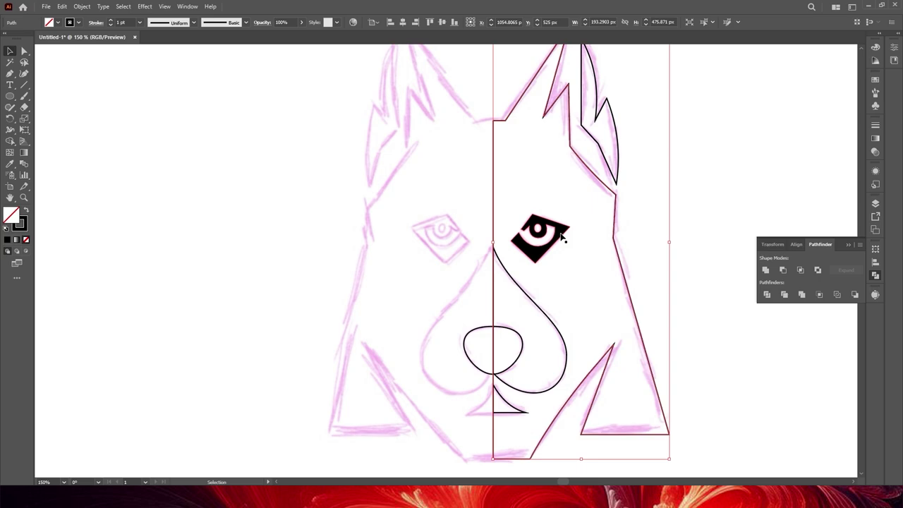
Combine the nose oval and muzzle curve into one path with Pathfinder Minus Front.
{"action": "left_click", "coordinate": [578, 242]}
{"action": "left_click", "coordinate": [539, 238]}
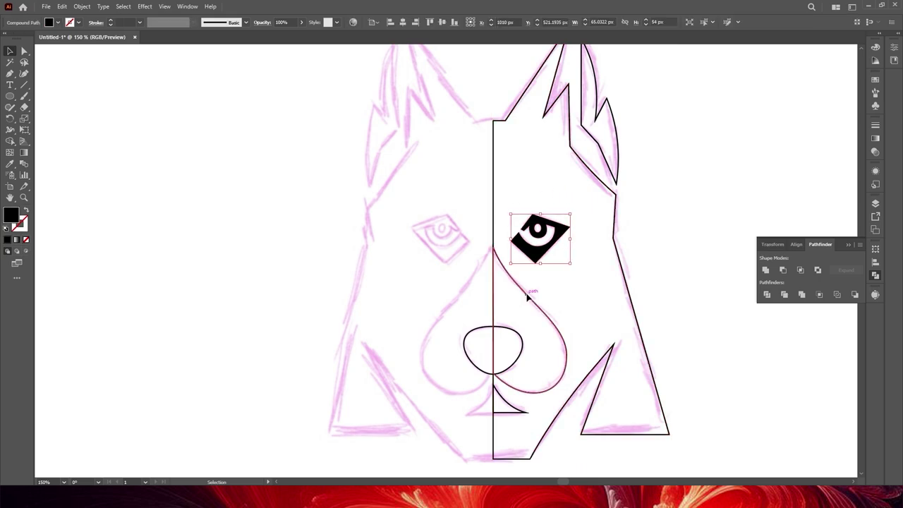
{"action": "left_click", "coordinate": [526, 302]}
{"action": "left_click", "coordinate": [516, 335], "text": "shift"}
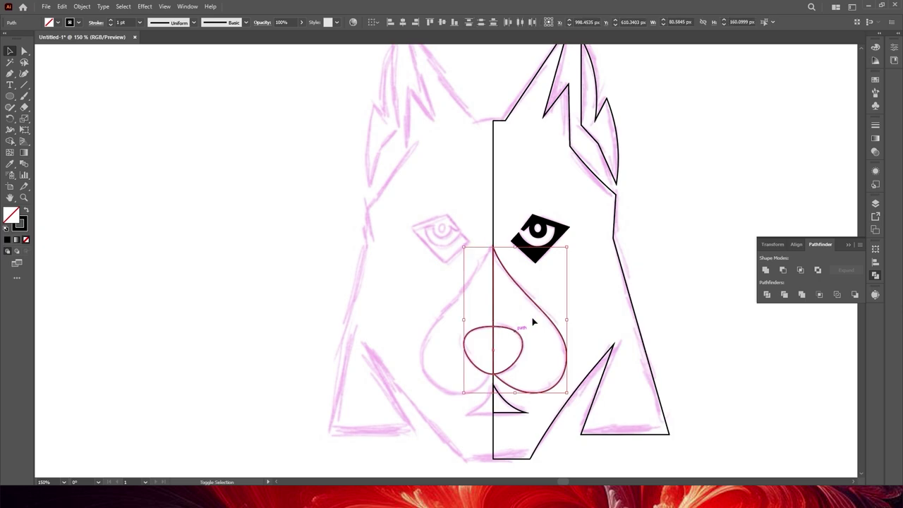
{"action": "left_click", "coordinate": [783, 270]}
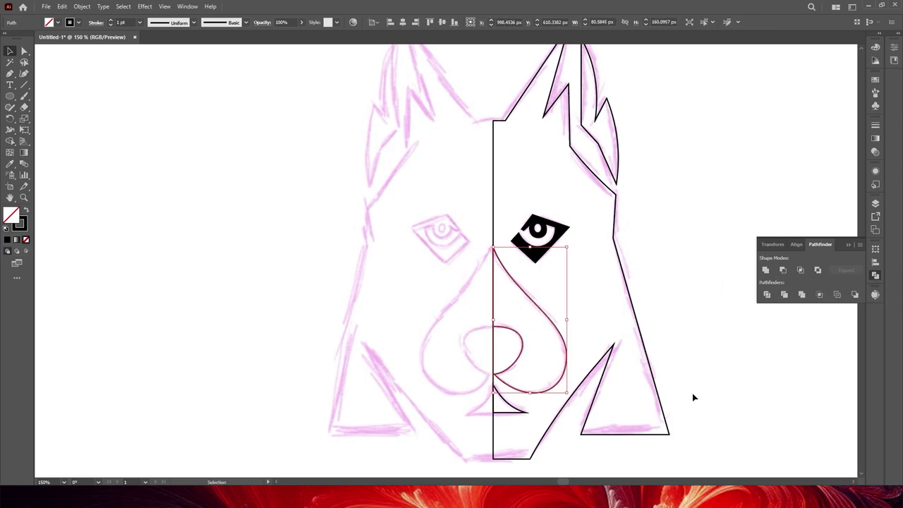
Merge the combined nose path with the right-half head outline using Pathfinder.
{"action": "left_click", "coordinate": [546, 329]}
{"action": "left_click", "coordinate": [552, 321]}
{"action": "left_click", "coordinate": [494, 226], "text": "shift"}
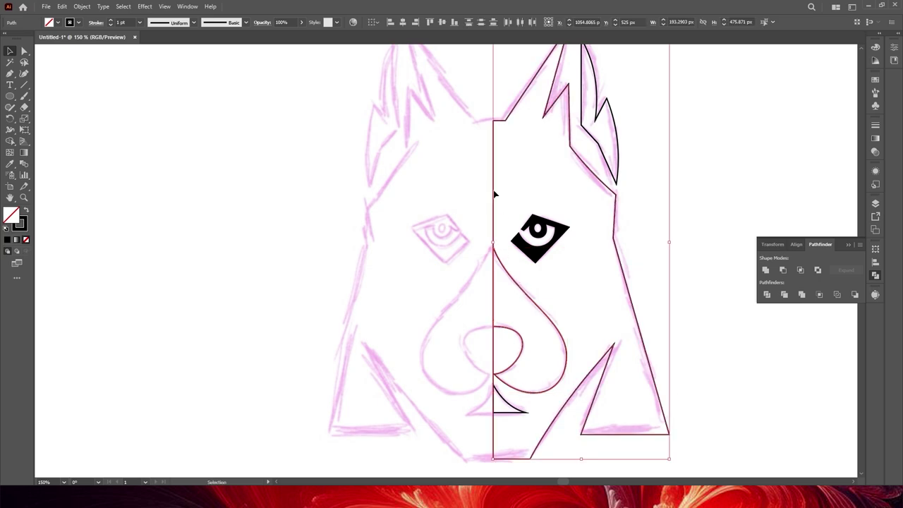
{"action": "left_click", "coordinate": [787, 268]}
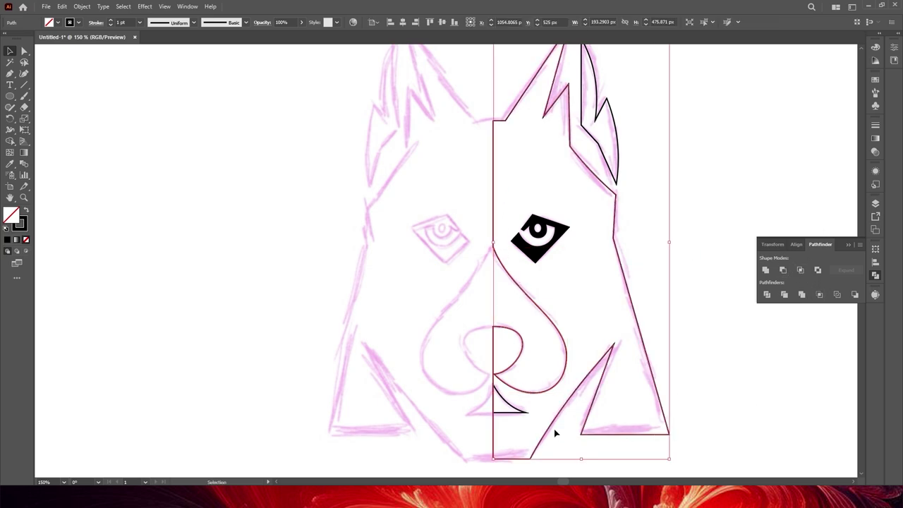
{"action": "left_click", "coordinate": [453, 430]}
Merge the small triangle under the nose into the face with the Shape Builder.
{"action": "scroll", "coordinate": [501, 419], "scroll_direction": "up", "scroll_amount": 2}
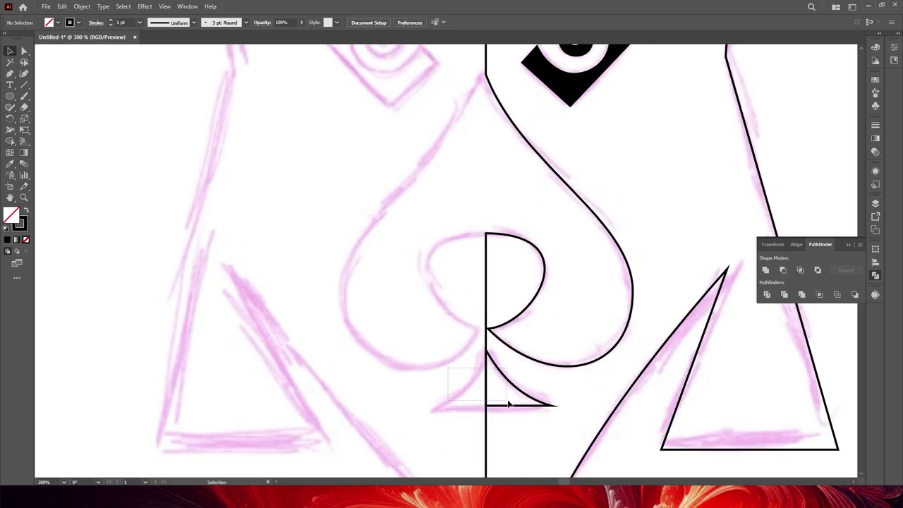
{"action": "key", "text": "ctrl+a"}
{"action": "left_click", "coordinate": [10, 142]}
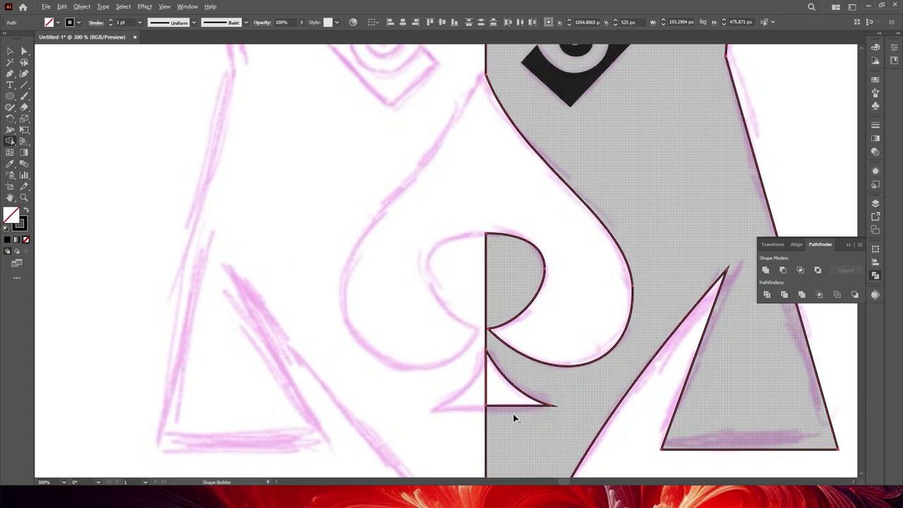
{"action": "left_click_drag", "start_coordinate": [490, 381], "coordinate": [455, 385]}
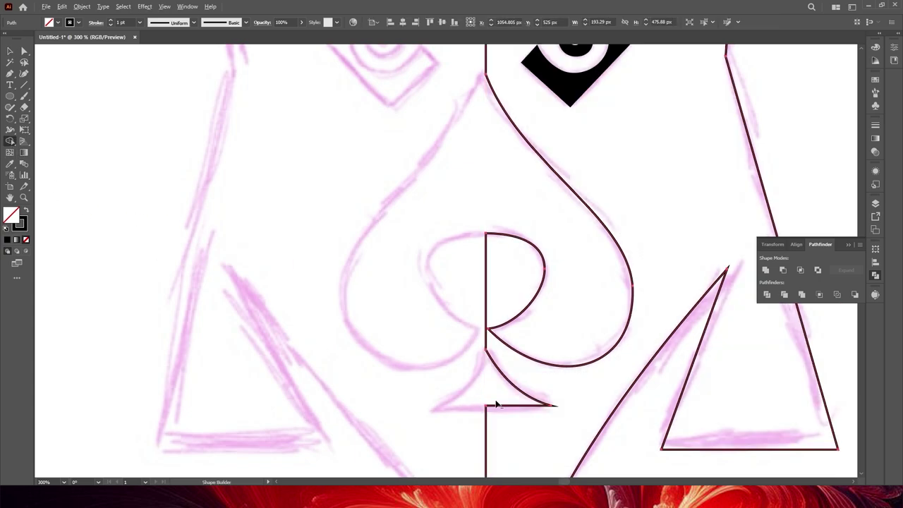
{"action": "scroll", "coordinate": [494, 403], "scroll_direction": "down", "scroll_amount": 2}
Select the eye with the half-face outline, attempt a Pathfinder combine, and dismiss the no-results warning.
{"action": "key", "text": "v"}
{"action": "left_click", "coordinate": [273, 251]}
{"action": "left_click", "coordinate": [529, 293]}
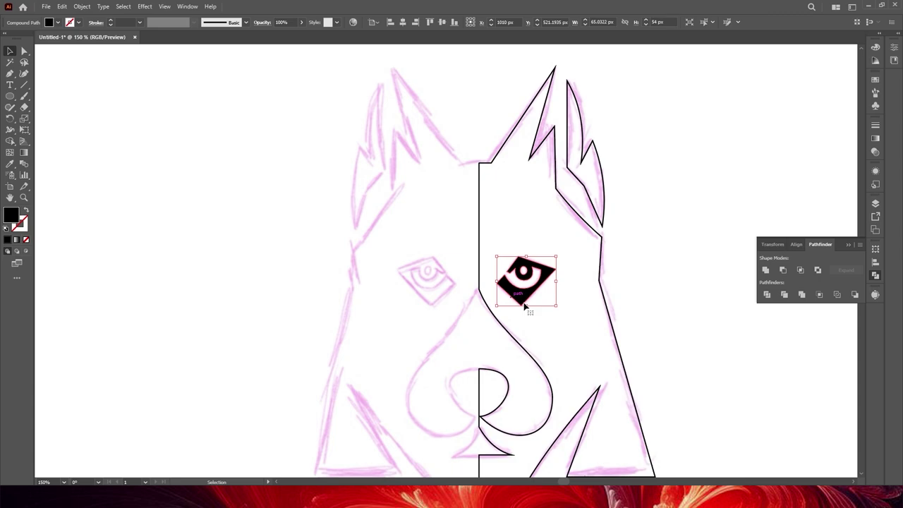
{"action": "left_click", "coordinate": [504, 323], "text": "shift"}
{"action": "left_click", "coordinate": [783, 272]}
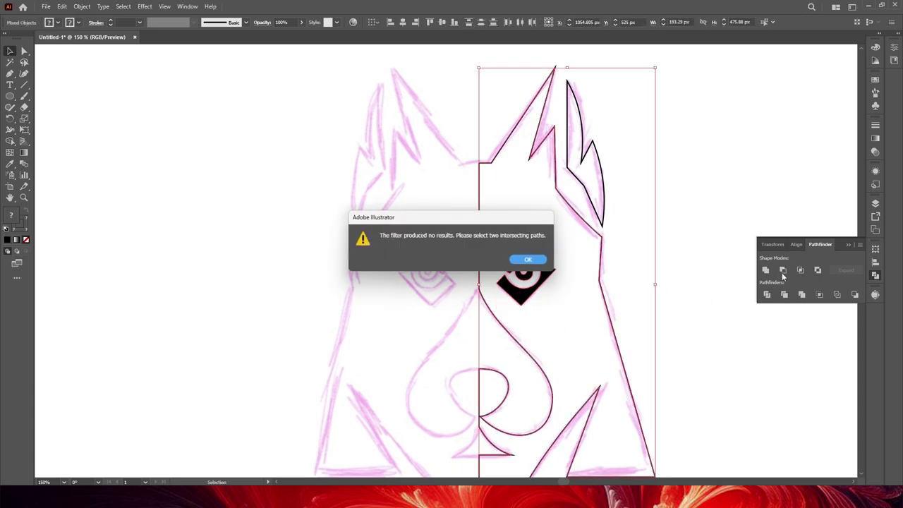
{"action": "key", "text": "Return"}
{"action": "left_click", "coordinate": [837, 294]}
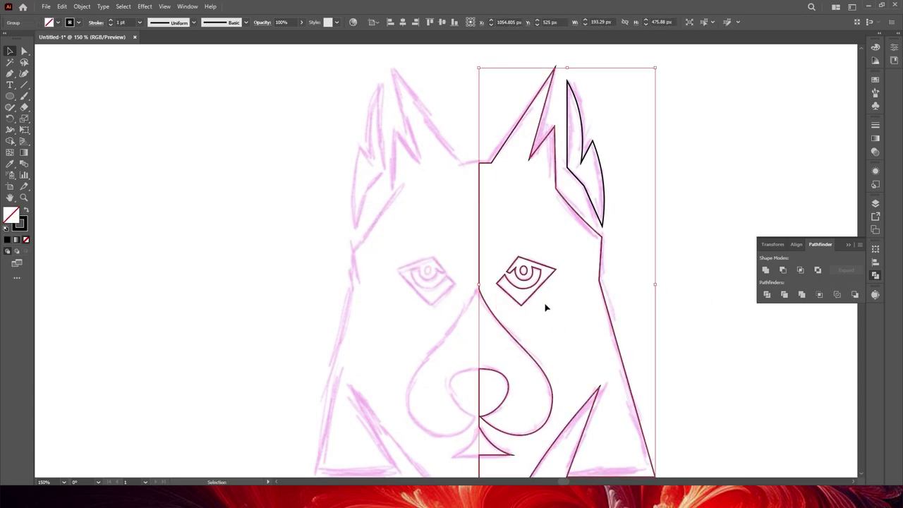
{"action": "scroll", "coordinate": [530, 295], "scroll_direction": "up", "scroll_amount": 1}
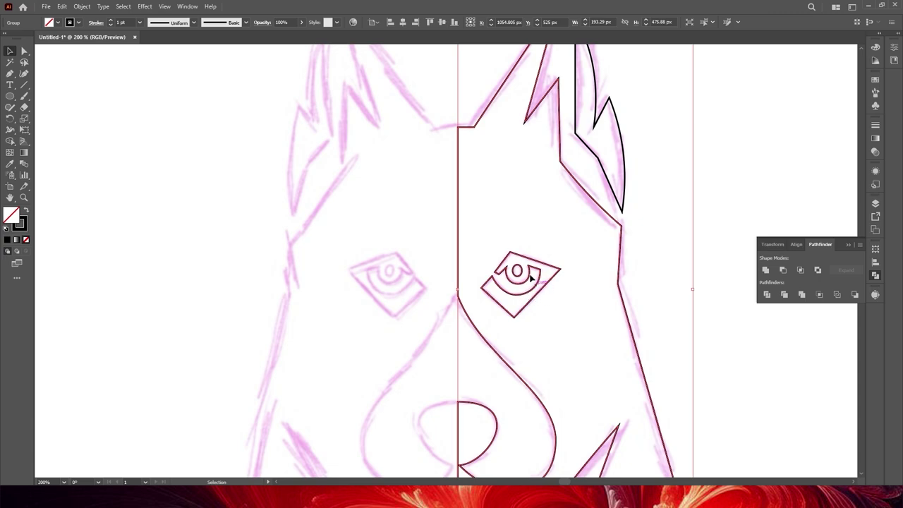
{"action": "scroll", "coordinate": [563, 238], "scroll_direction": "down", "scroll_amount": 1}
{"action": "scroll", "coordinate": [525, 294], "scroll_direction": "down", "scroll_amount": 1}
{"action": "scroll", "coordinate": [525, 294], "scroll_direction": "up", "scroll_amount": 2}
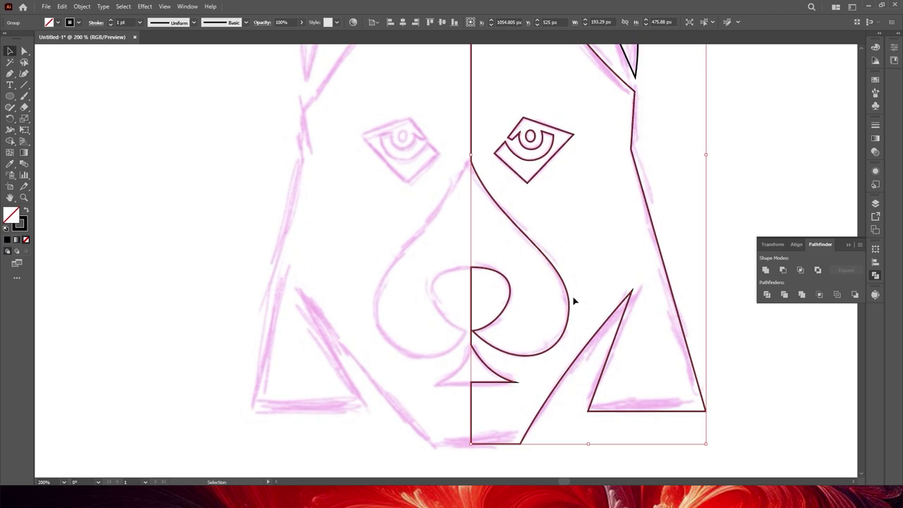
{"action": "scroll", "coordinate": [528, 344], "scroll_direction": "down", "scroll_amount": 1}
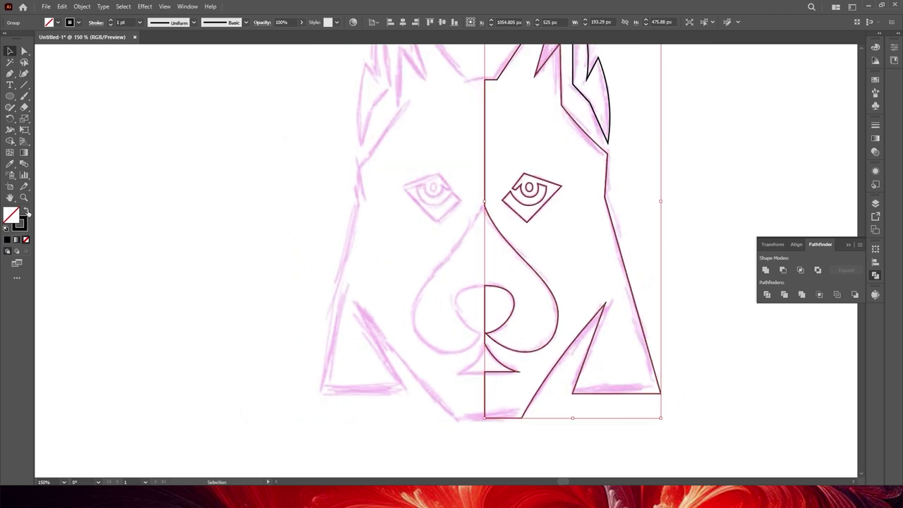
Swap fill and stroke so the half-face is solid black with no outline, and select Reflect.
{"action": "left_click", "coordinate": [26, 213]}
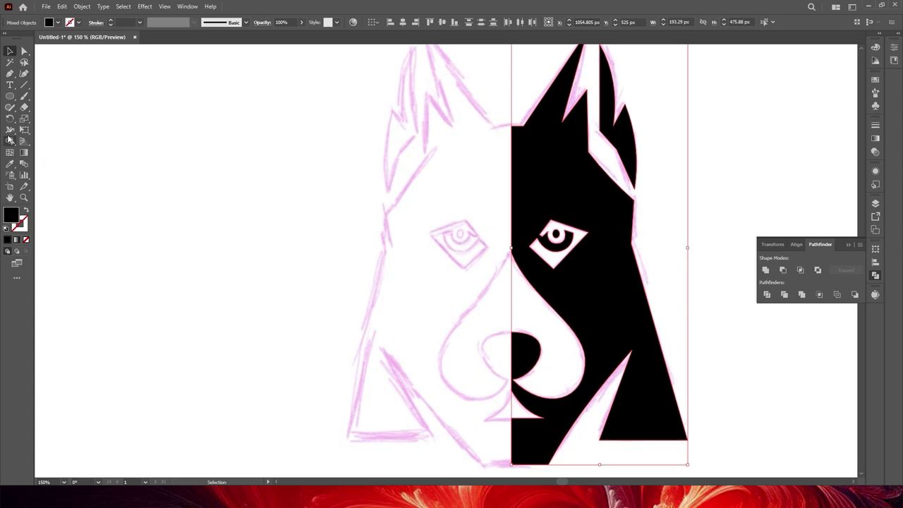
{"action": "left_click_drag", "start_coordinate": [10, 119], "coordinate": [43, 131]}
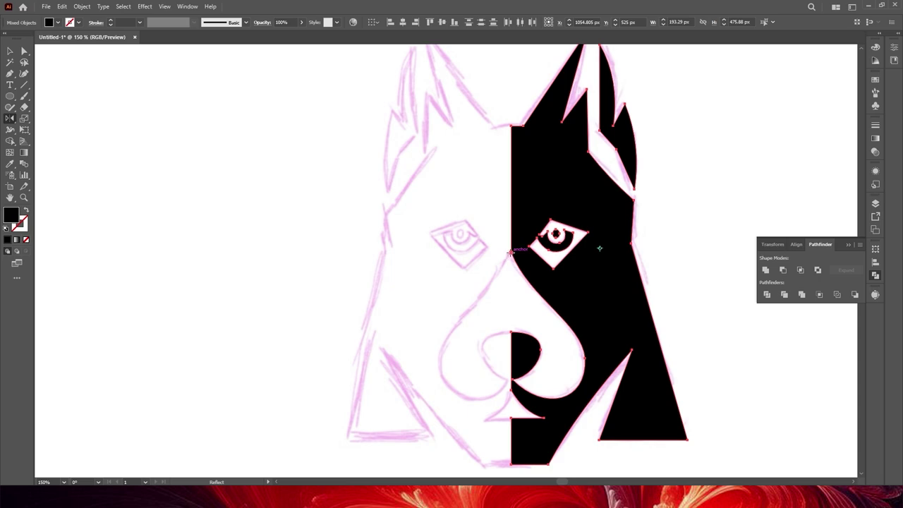
Reflect a copy of the half-face across a vertical axis at the centre anchor.
{"action": "left_click", "coordinate": [510, 252], "text": "alt"}
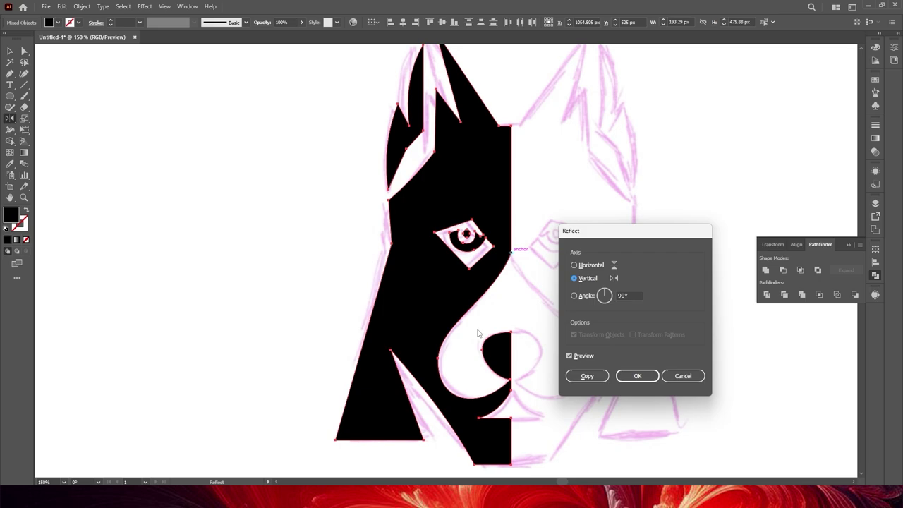
{"action": "left_click", "coordinate": [587, 376]}
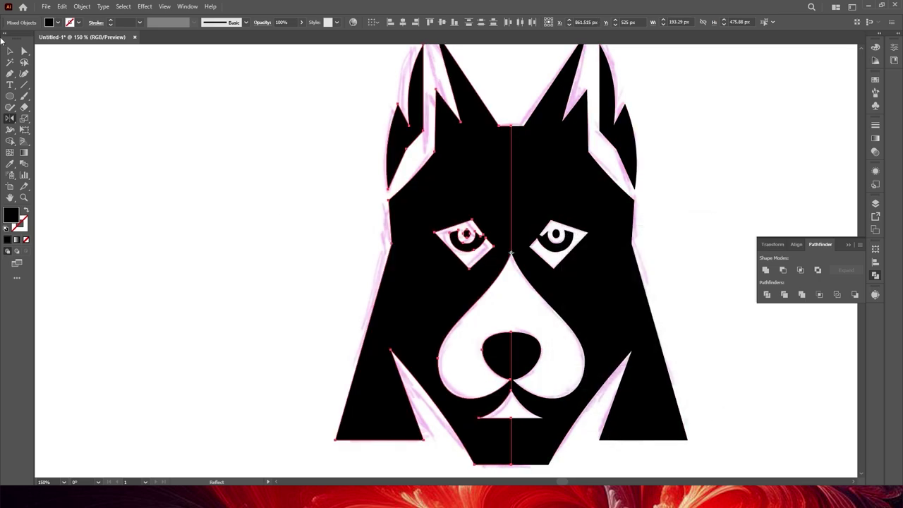
Select the whole husky artwork group, zoom to 100%, and show the Layers panel.
{"action": "left_click", "coordinate": [10, 51]}
{"action": "left_click", "coordinate": [265, 184]}
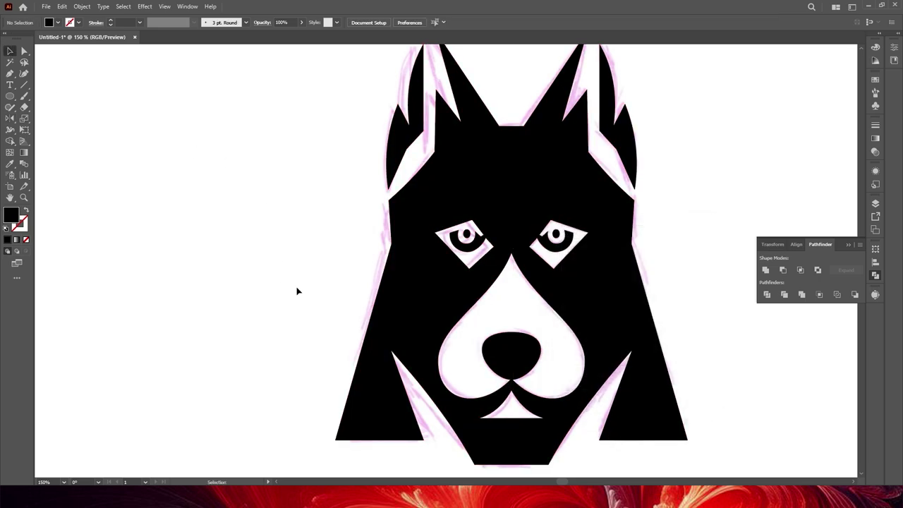
{"action": "key", "text": "ctrl+0"}
{"action": "left_click_drag", "start_coordinate": [388, 212], "coordinate": [584, 399]}
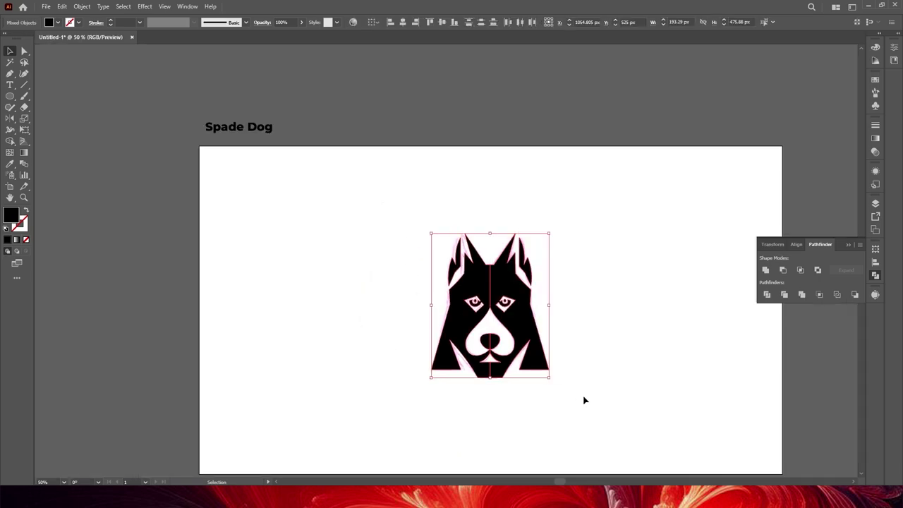
{"action": "key", "text": "ctrl+1"}
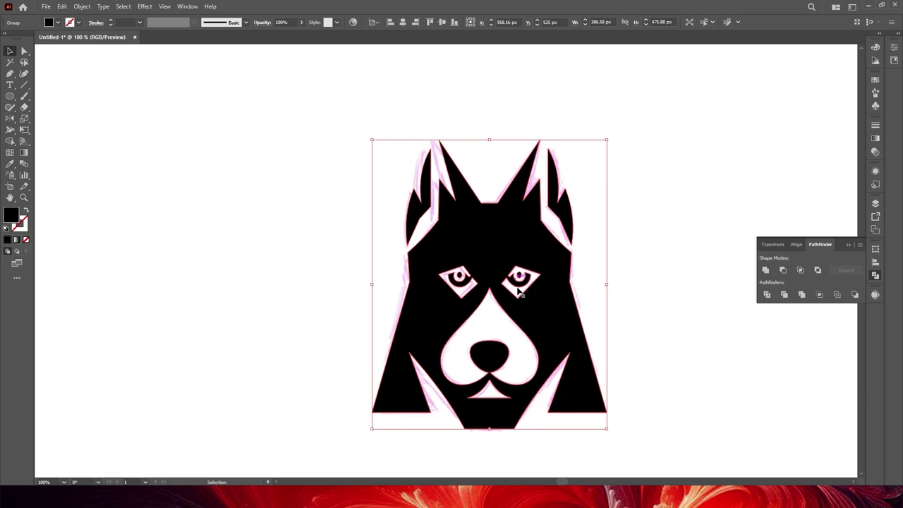
{"action": "left_click", "coordinate": [656, 299]}
{"action": "left_click", "coordinate": [557, 319]}
{"action": "left_click", "coordinate": [875, 204]}
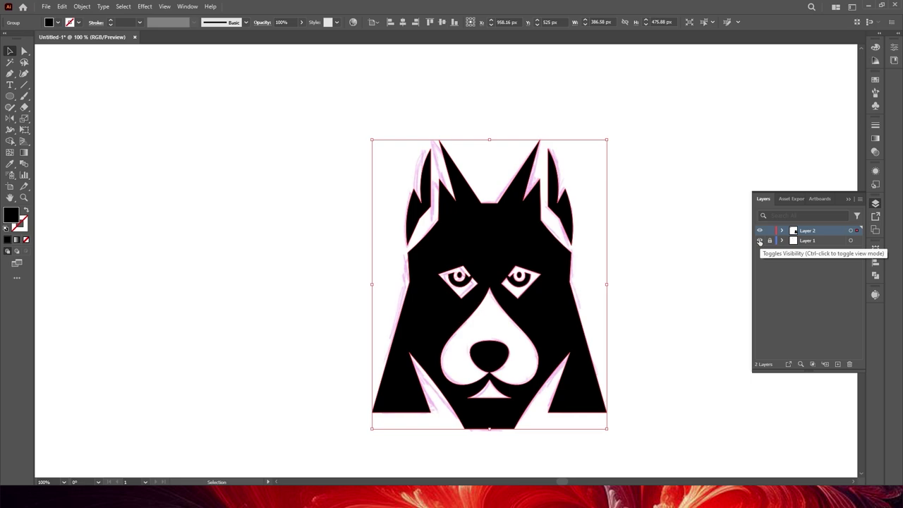
Hide the Layer 1 sketch, deselect, and zoom out to view the solid black husky head.
{"action": "left_click", "coordinate": [760, 241]}
{"action": "scroll", "coordinate": [639, 295], "scroll_direction": "down", "scroll_amount": 1}
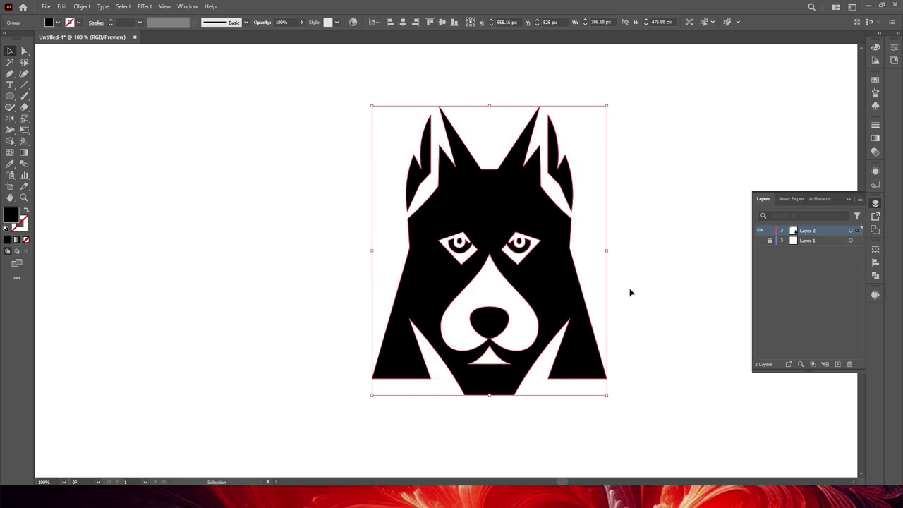
{"action": "left_click", "coordinate": [629, 292]}
{"action": "scroll", "coordinate": [621, 360], "scroll_direction": "down", "scroll_amount": 1}
{"action": "scroll", "coordinate": [552, 414], "scroll_direction": "up", "scroll_amount": 1}
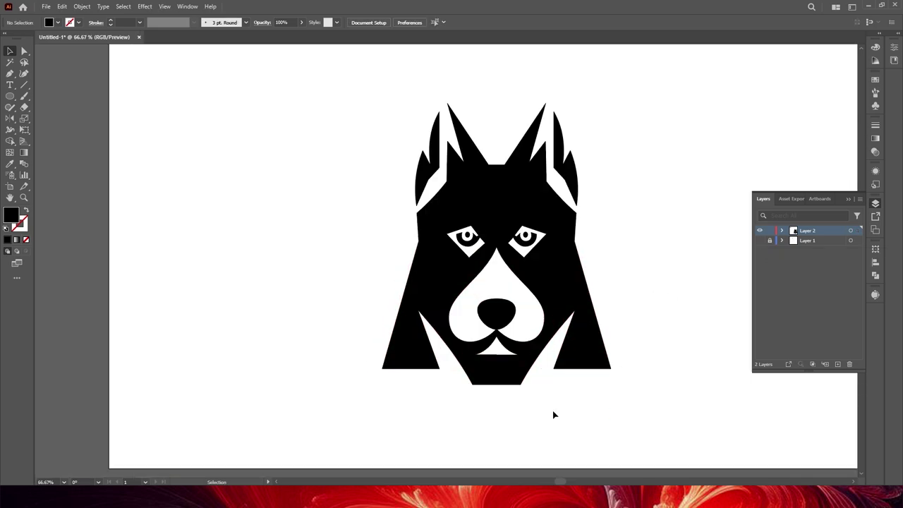